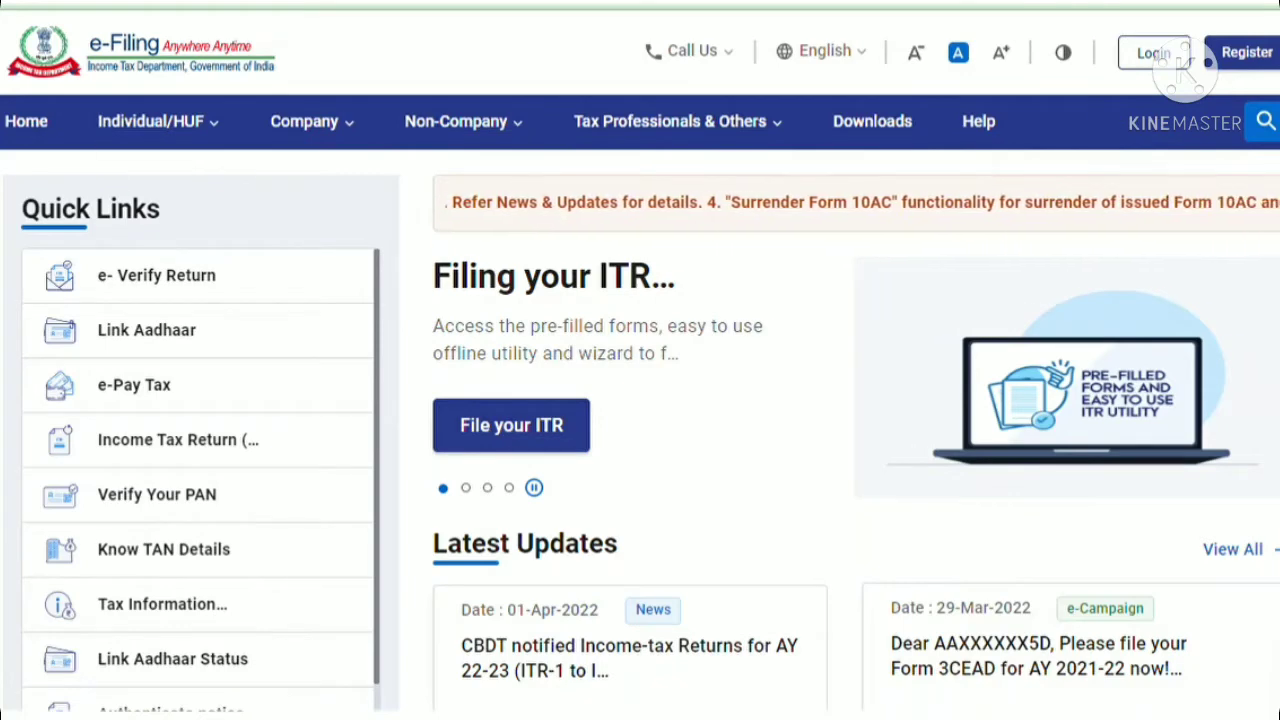
# Step: Look through the quick links, featured banner and latest updates on the e-Filing home page
pyautogui.scroll(-2, 108, 375)
pyautogui.scroll(2, 108, 378)
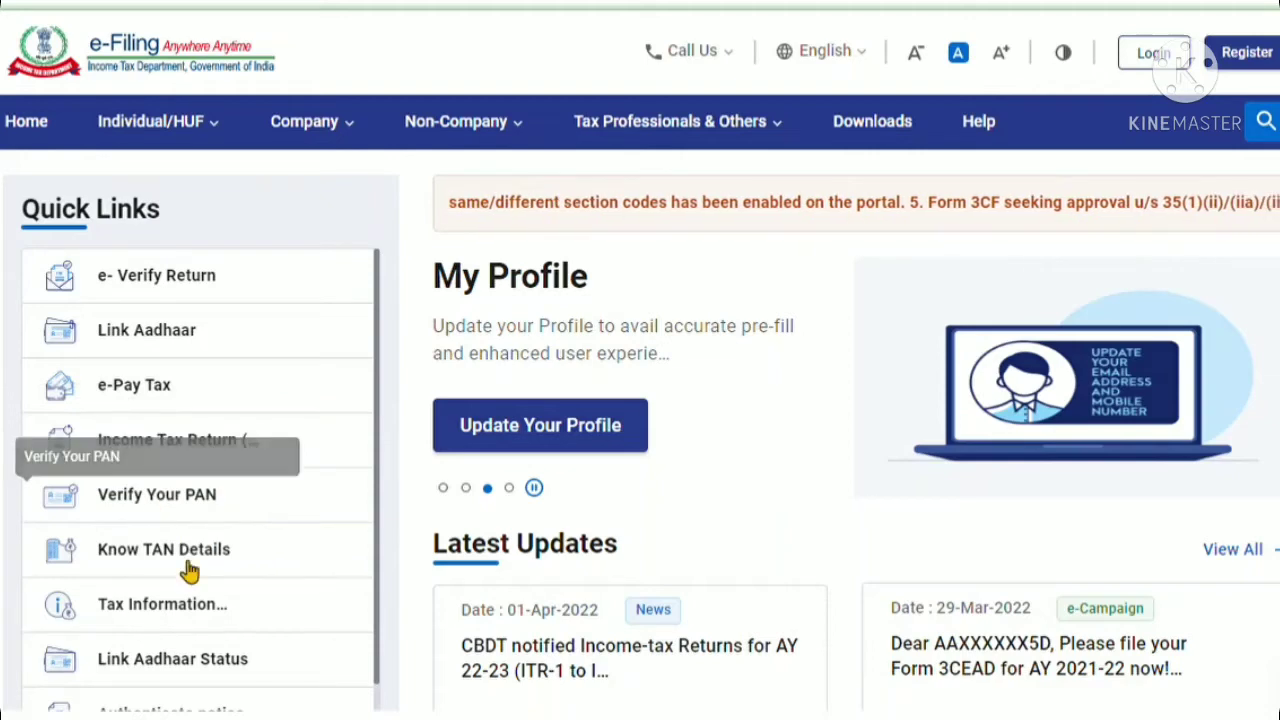
pyautogui.scroll(-2, 160, 618)
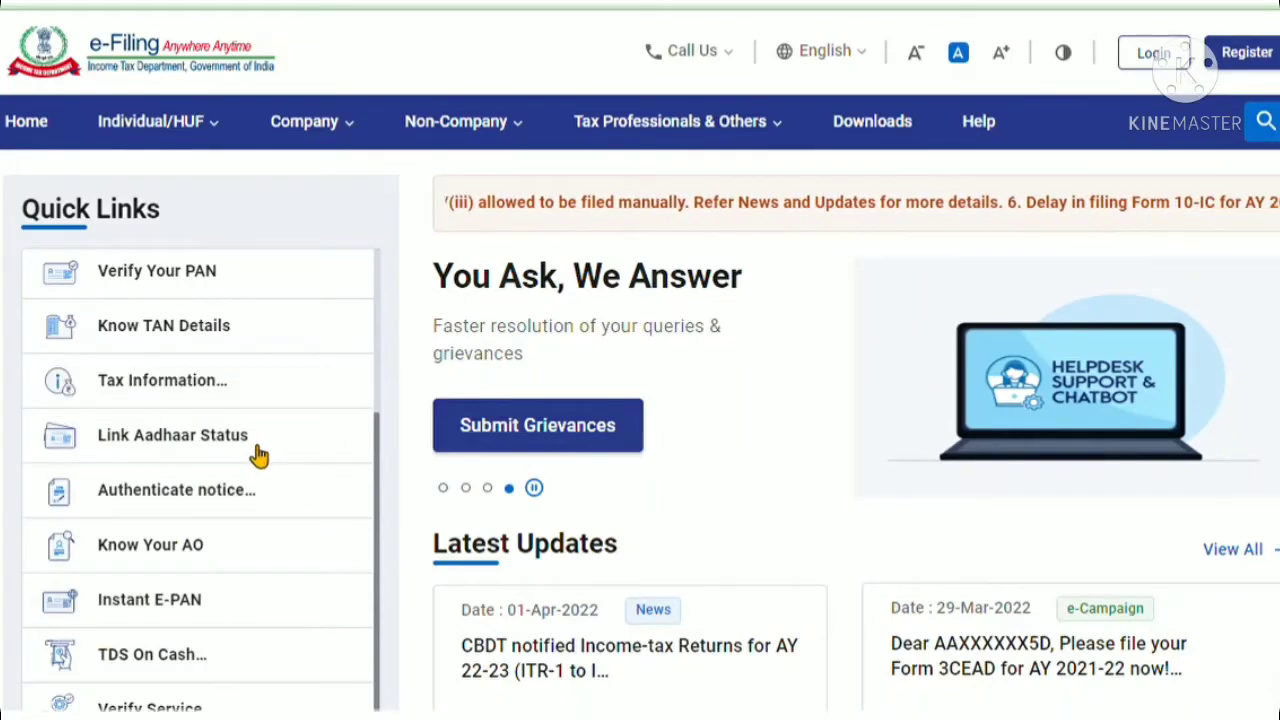
pyautogui.scroll(-3, 174, 525)
pyautogui.scroll(-1, 170, 525)
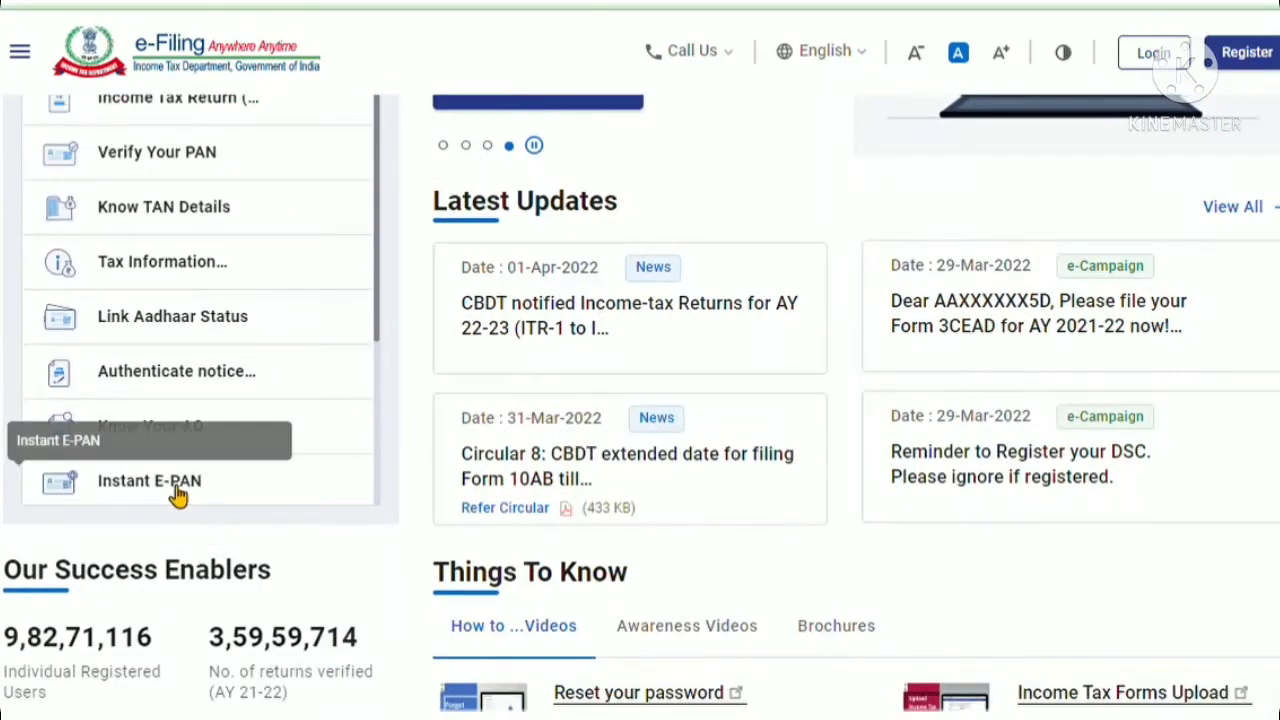
pyautogui.scroll(3, 217, 440)
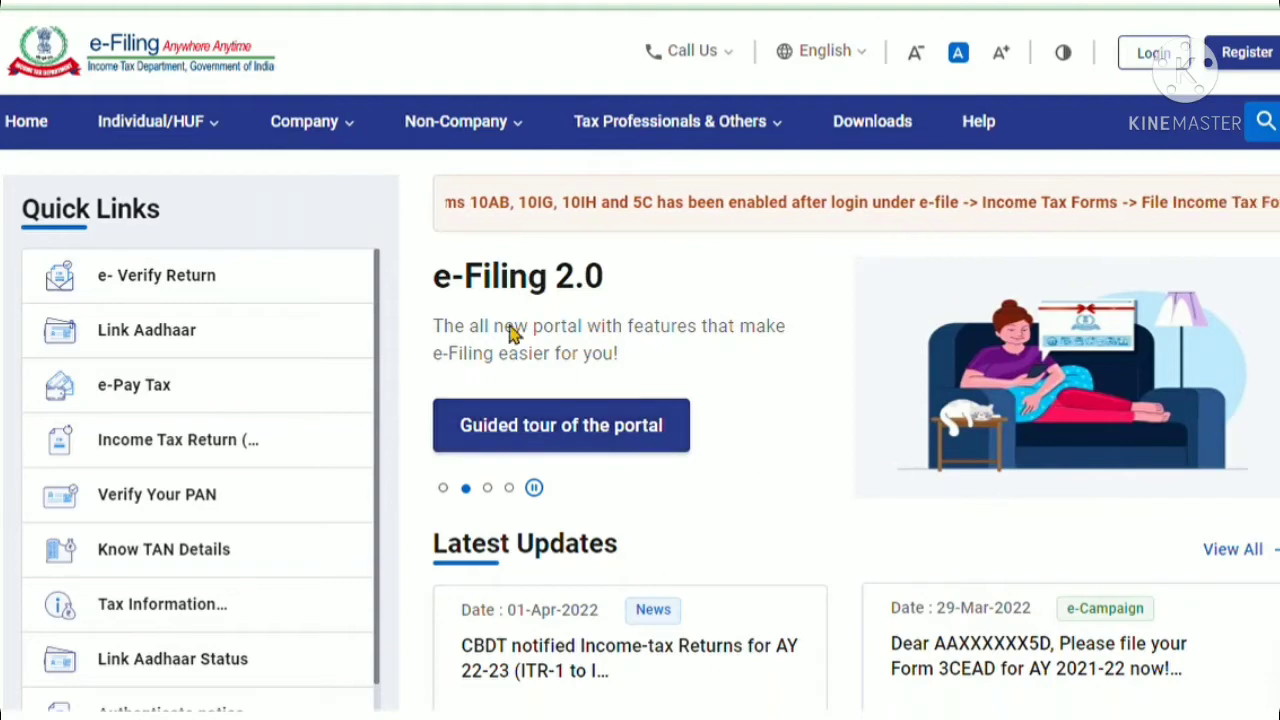
pyautogui.moveTo(514, 331); pyautogui.dragTo(703, 366)
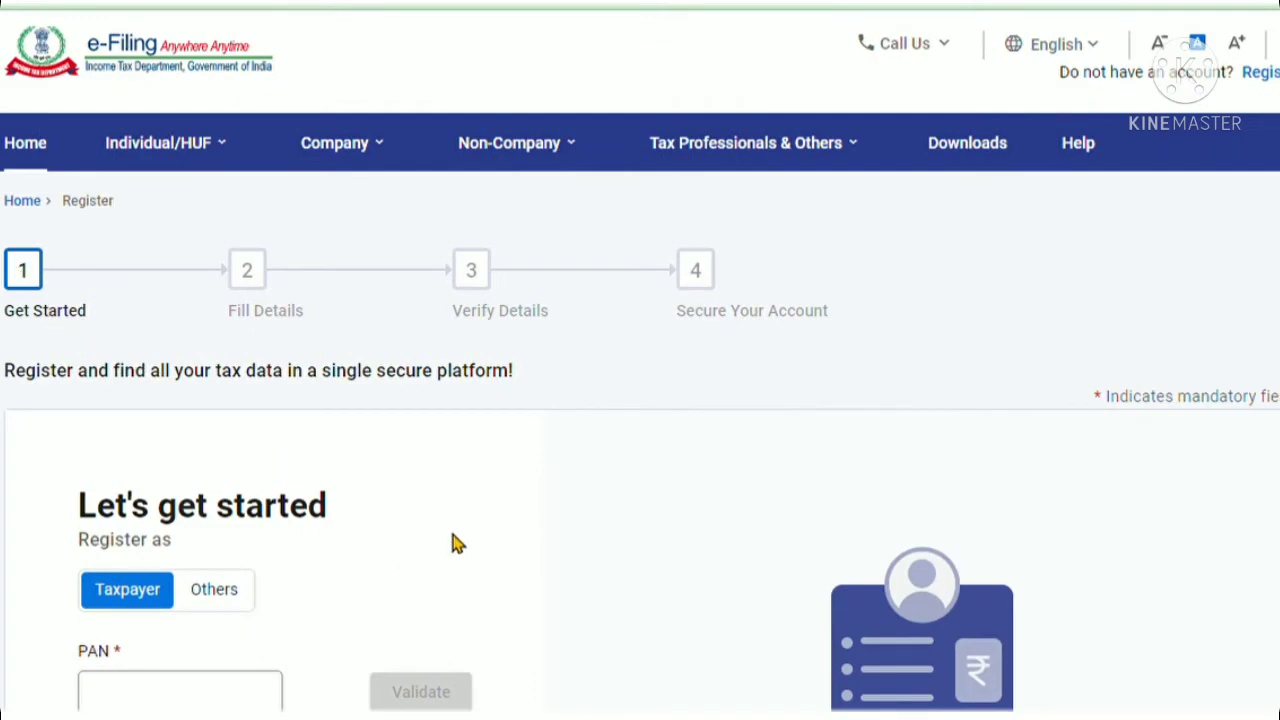
# Step: Look over the registration form with the Taxpayer option and its PAN field, and leave without registering
pyautogui.scroll(-3, 455, 540)
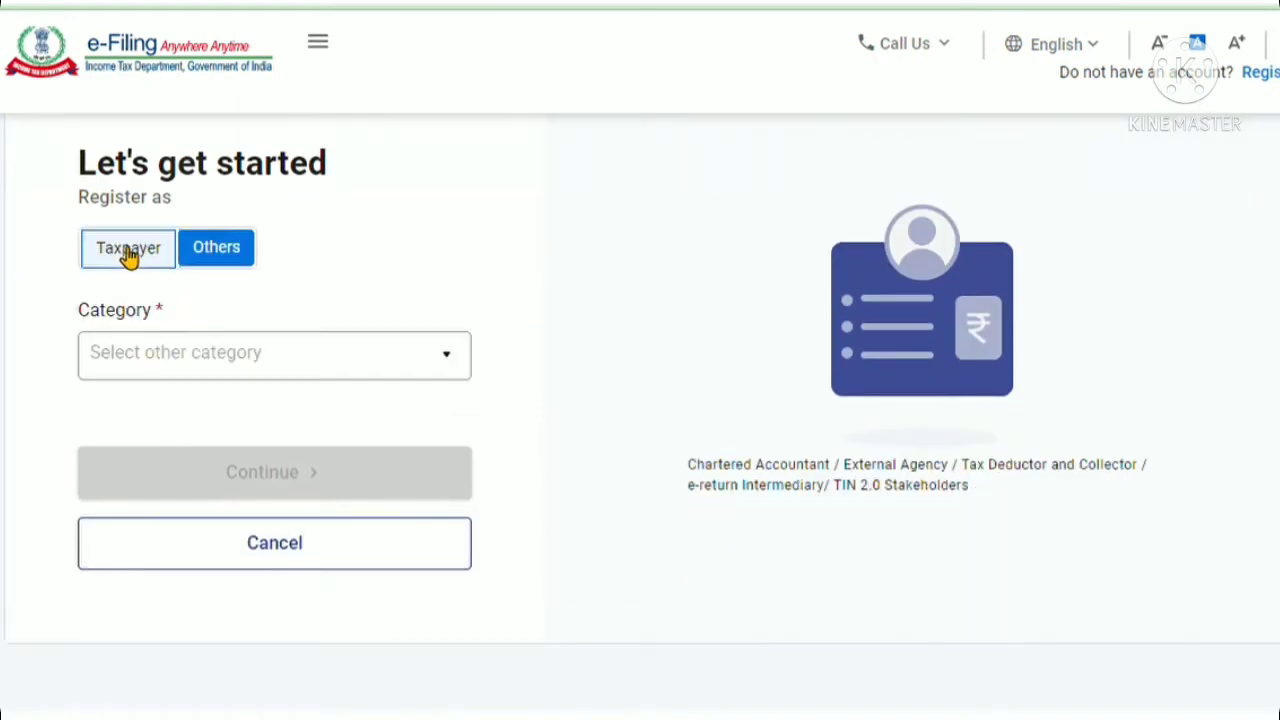
pyautogui.click(129, 257)
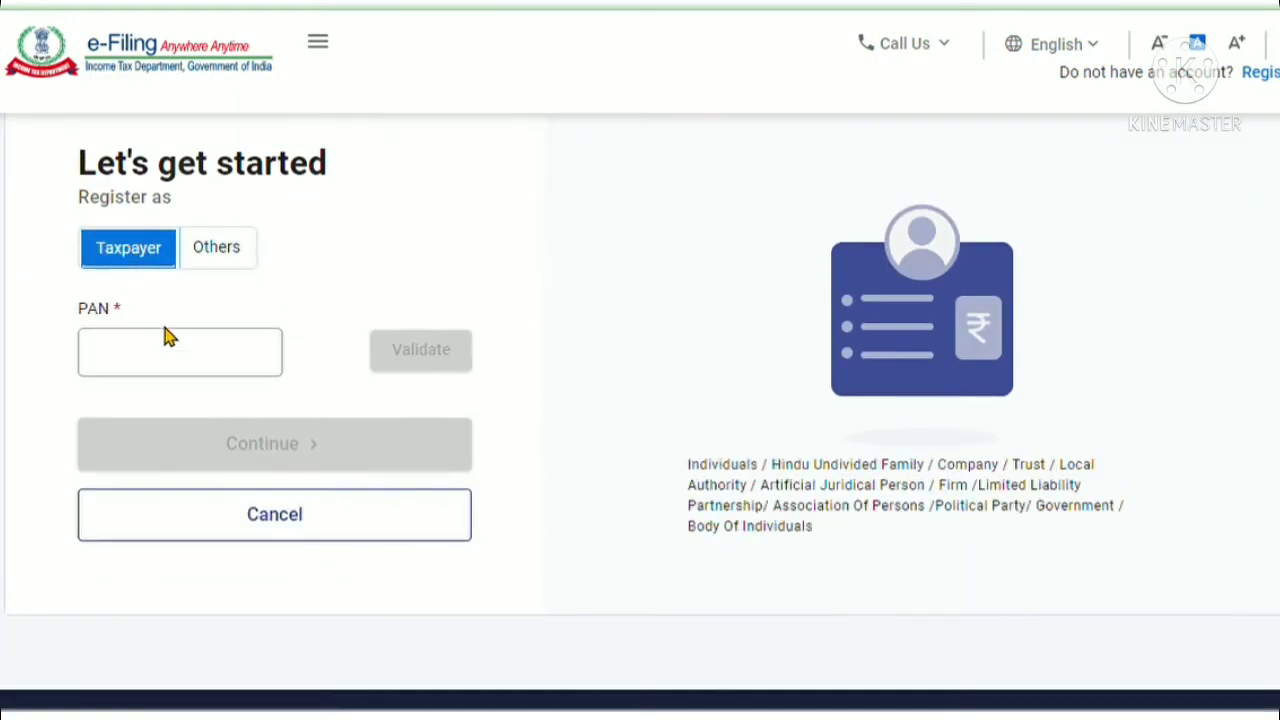
pyautogui.click(141, 369)
pyautogui.click(130, 370)
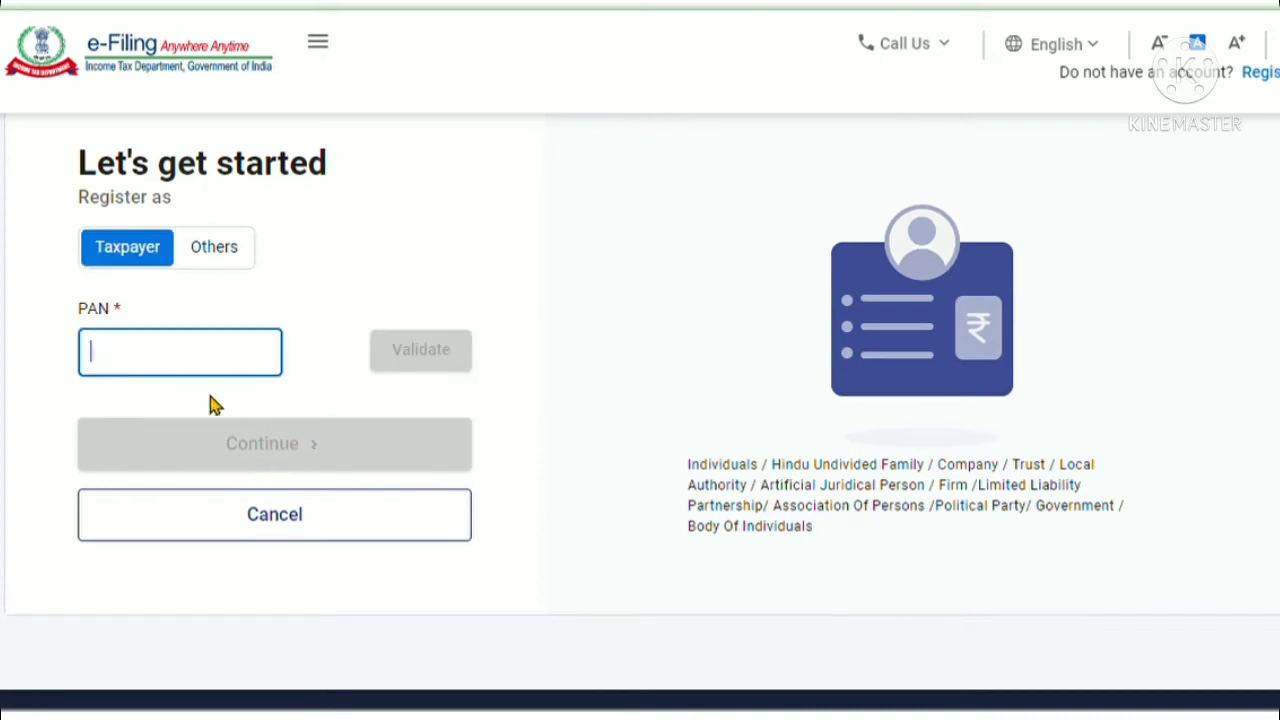
pyautogui.scroll(3, 420, 378)
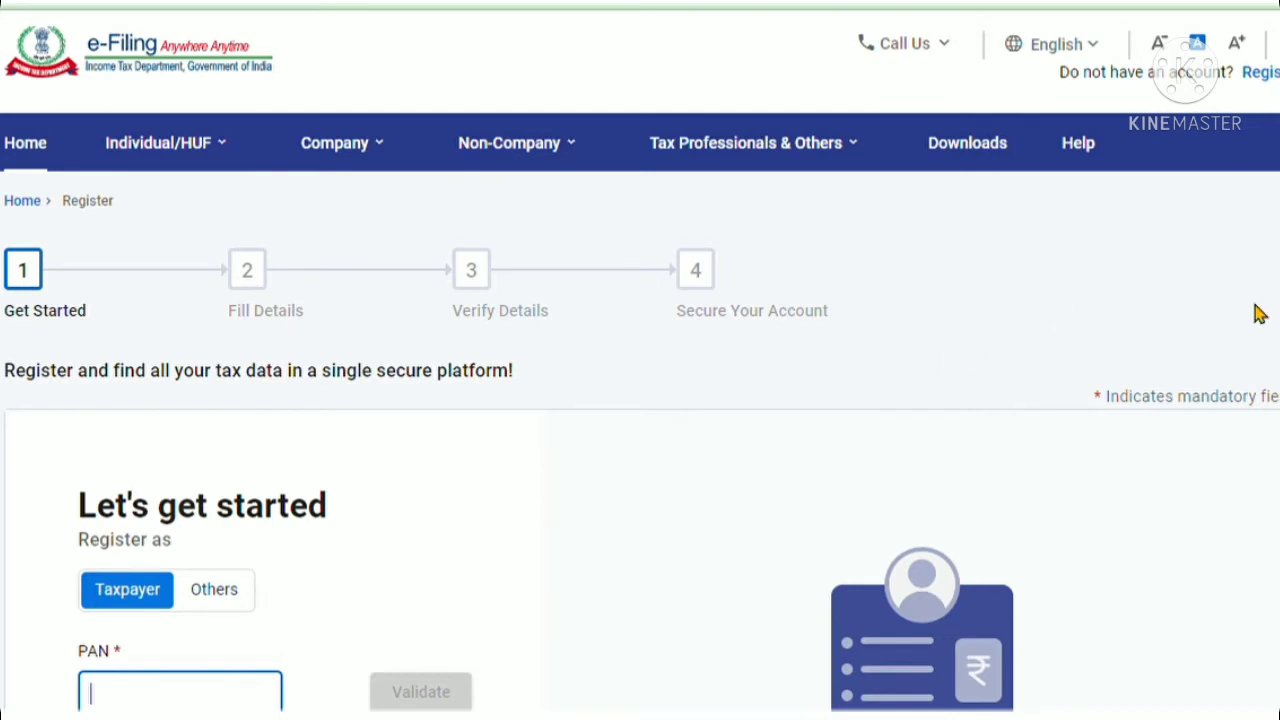
pyautogui.click(1232, 325)
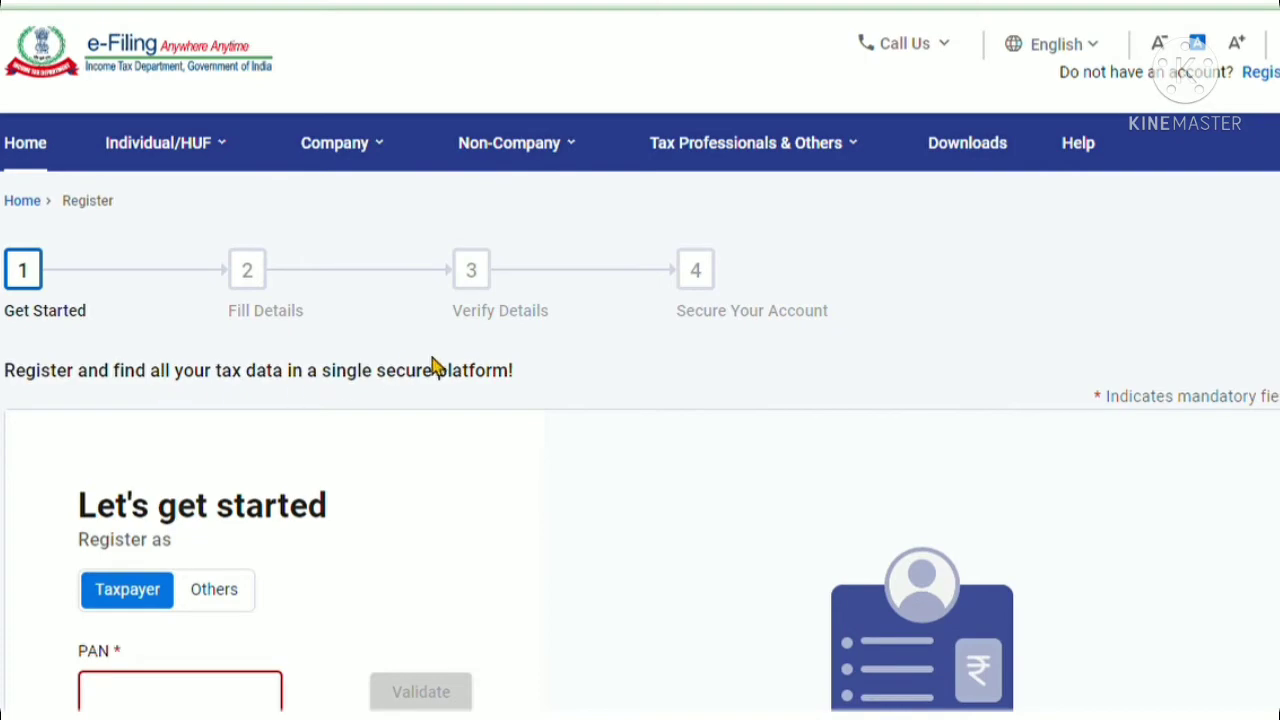
pyautogui.scroll(-5, 510, 353)
pyautogui.click(299, 449)
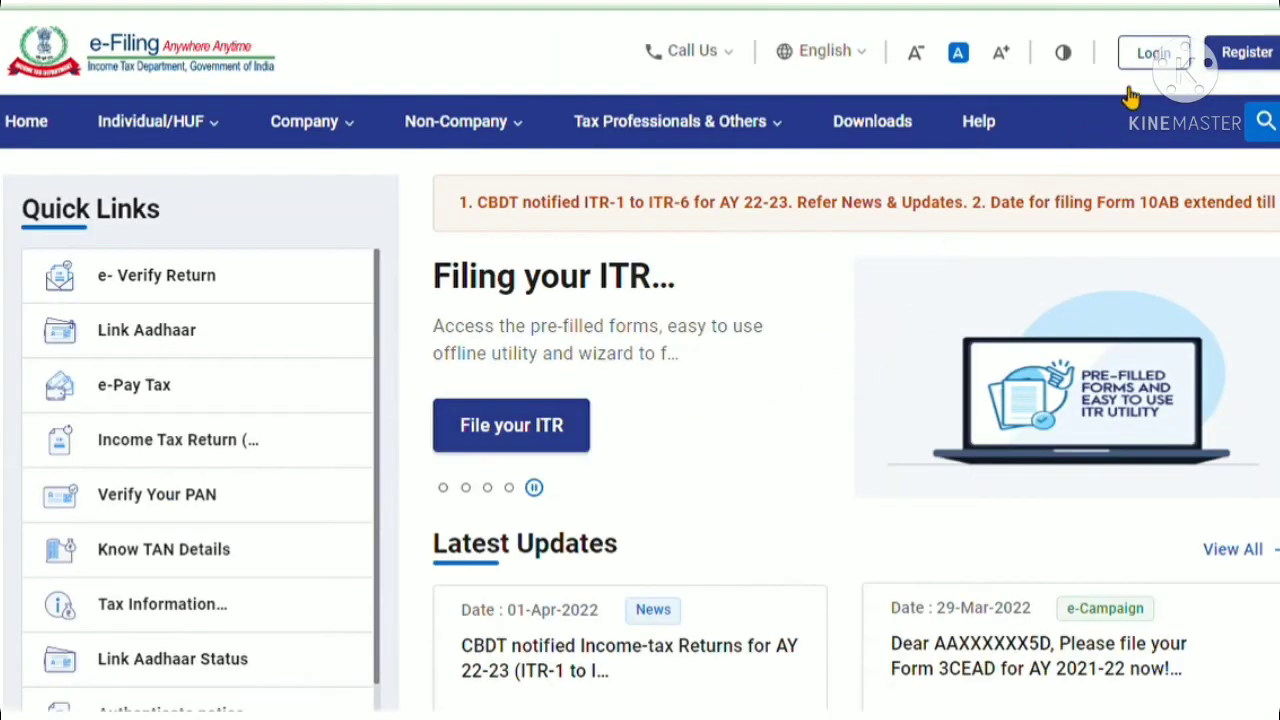
# Step: Log in to the e-Filing account with the user ID, confirming the secure access message and entering the account password
pyautogui.click(1150, 58)
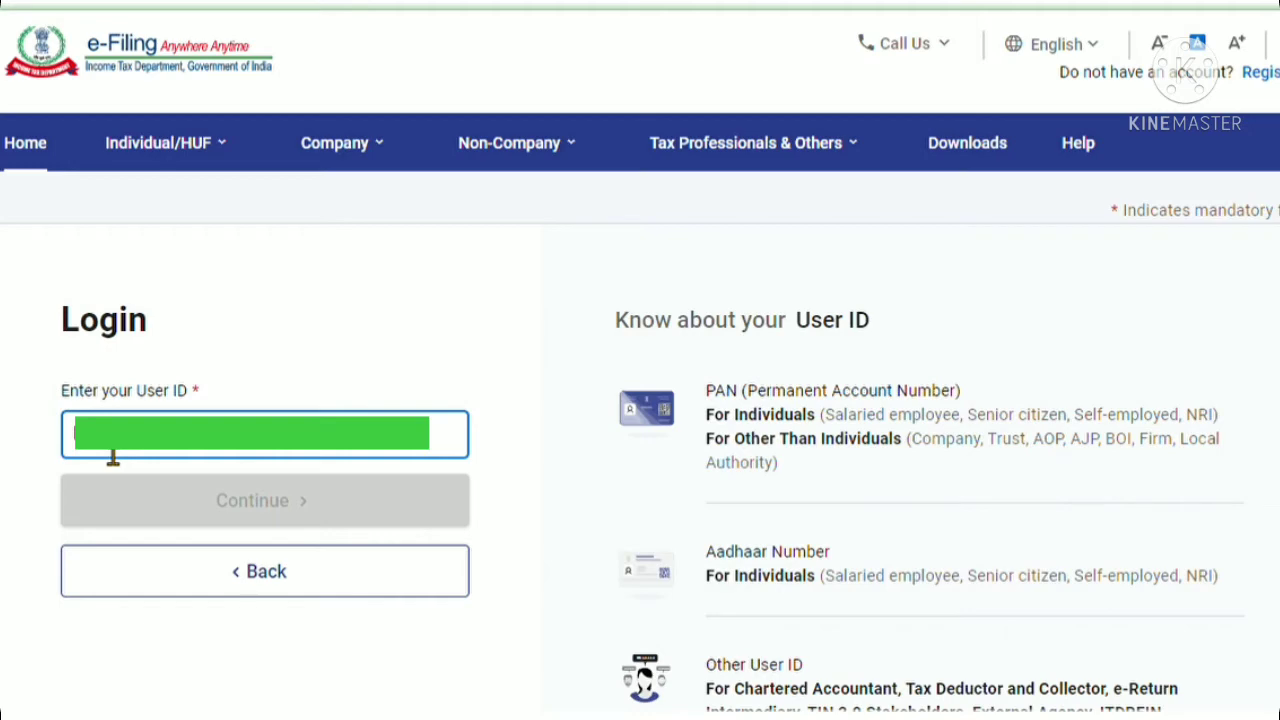
pyautogui.click(226, 502)
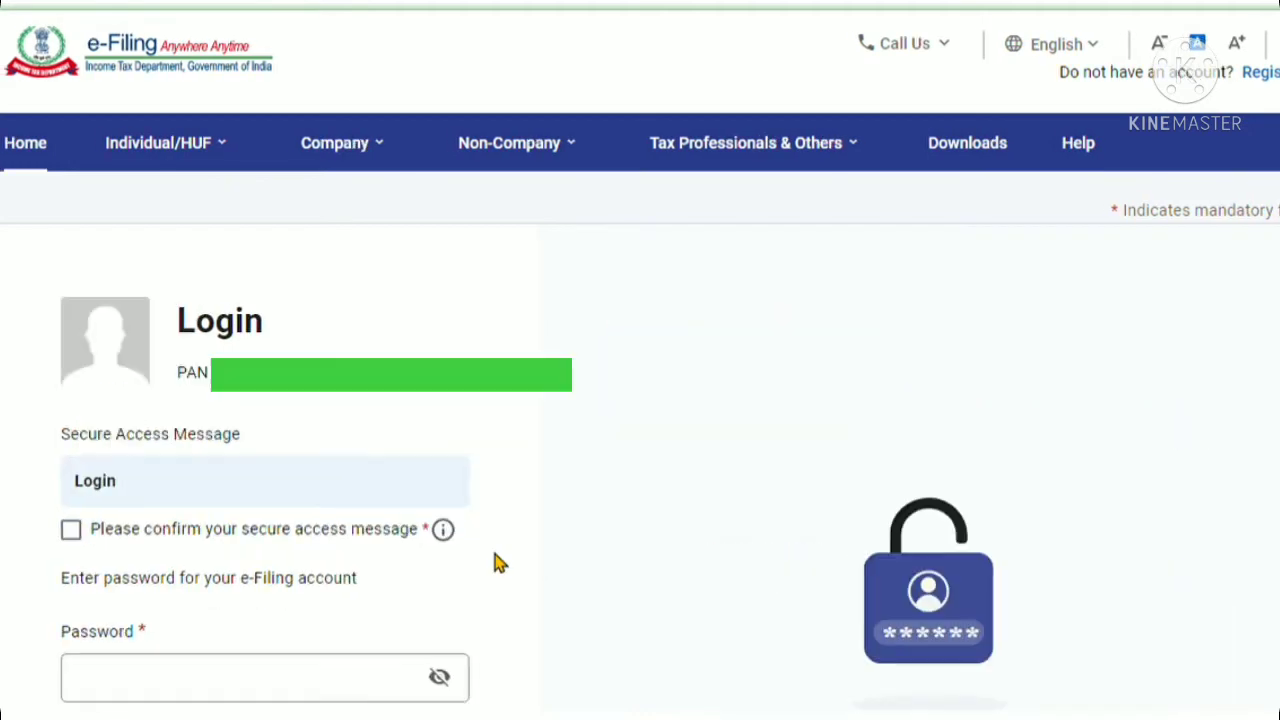
pyautogui.scroll(-2, 546, 466)
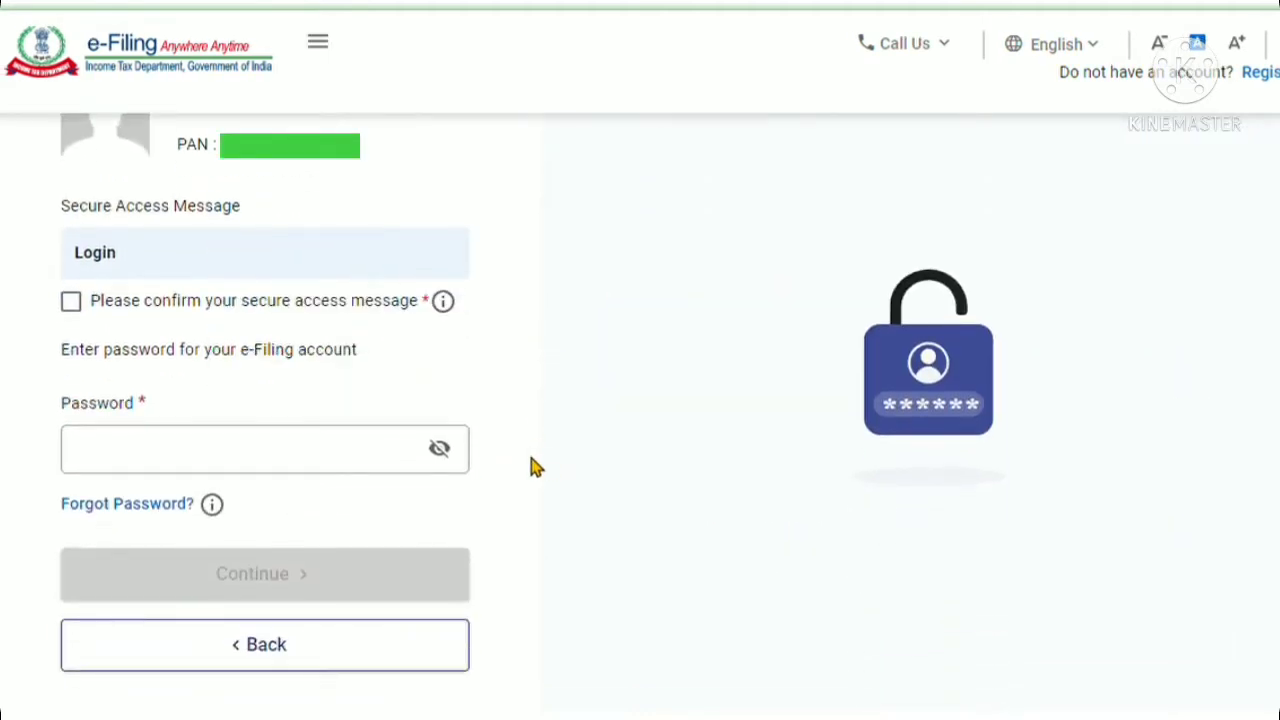
pyautogui.click(71, 301)
pyautogui.click(110, 455)
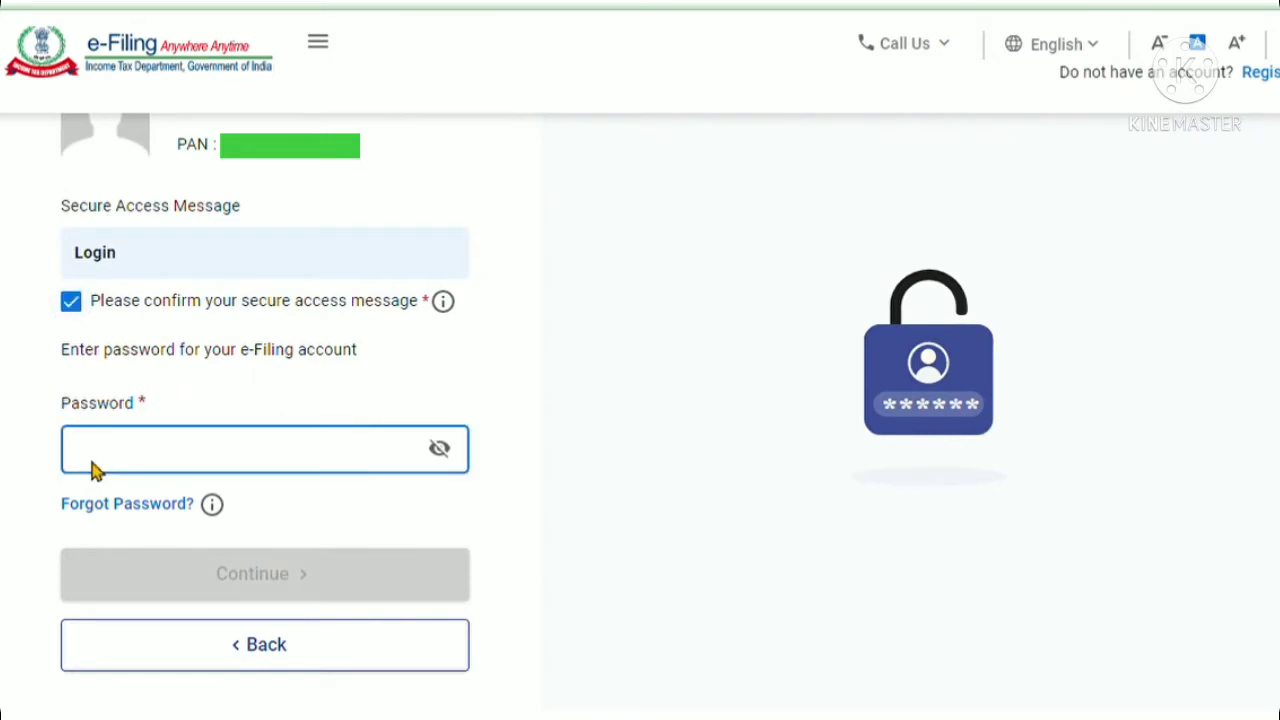
pyautogui.write('••')
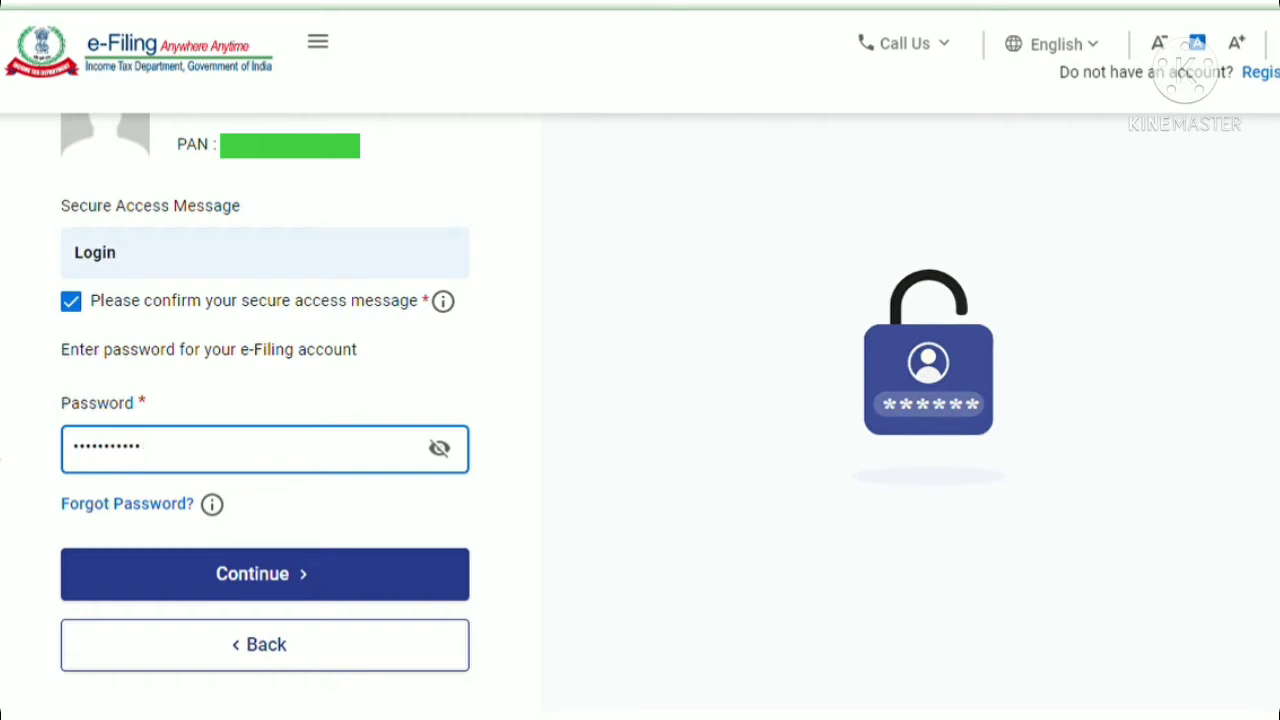
pyautogui.click(151, 574)
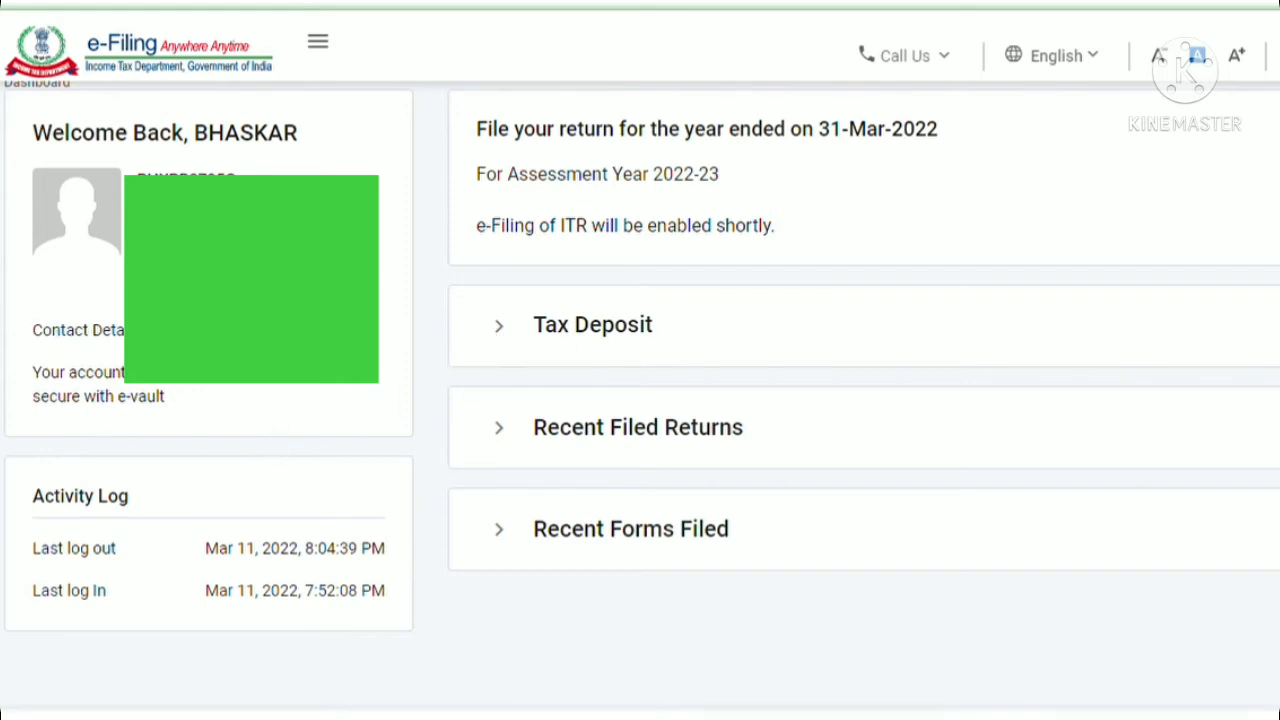
# Step: Read the dashboard notice on filing the return for the year ended 31-Mar-2022, including its assessment year and e-filing availability
pyautogui.scroll(2, 877, 300)
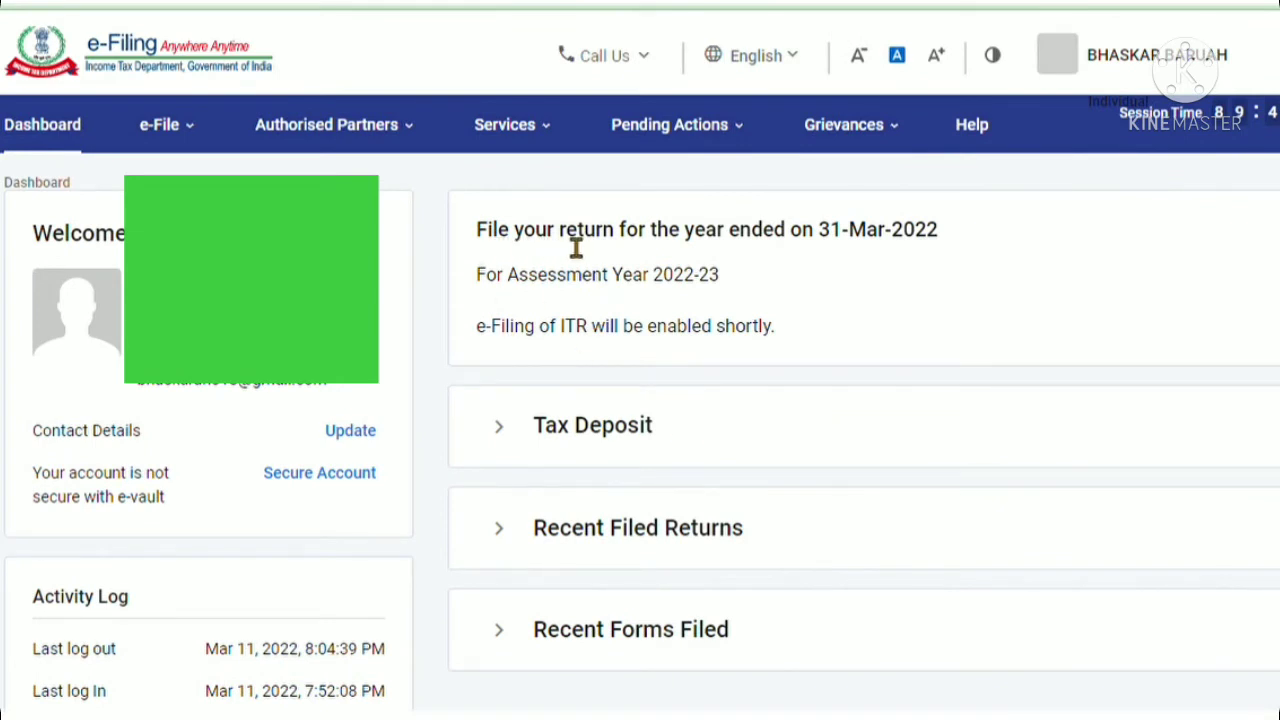
pyautogui.moveTo(514, 249); pyautogui.dragTo(955, 250)
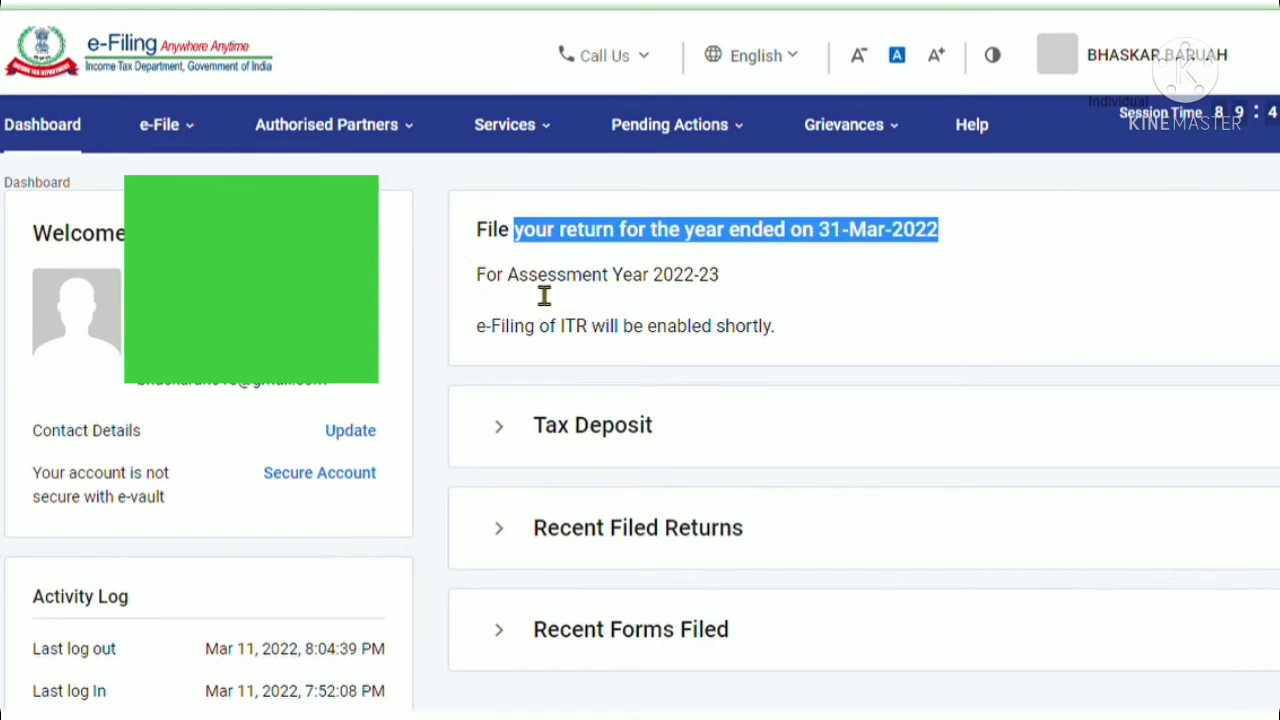
pyautogui.moveTo(474, 288); pyautogui.dragTo(733, 290)
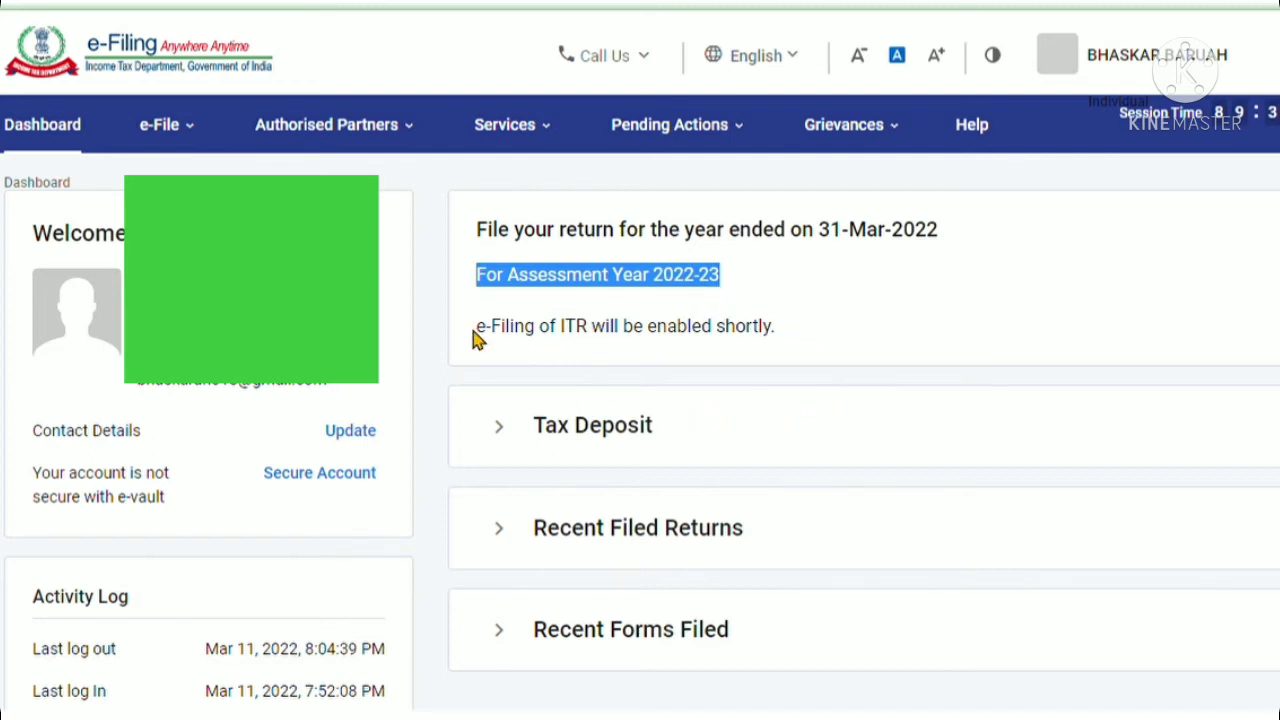
pyautogui.moveTo(476, 338); pyautogui.dragTo(782, 342)
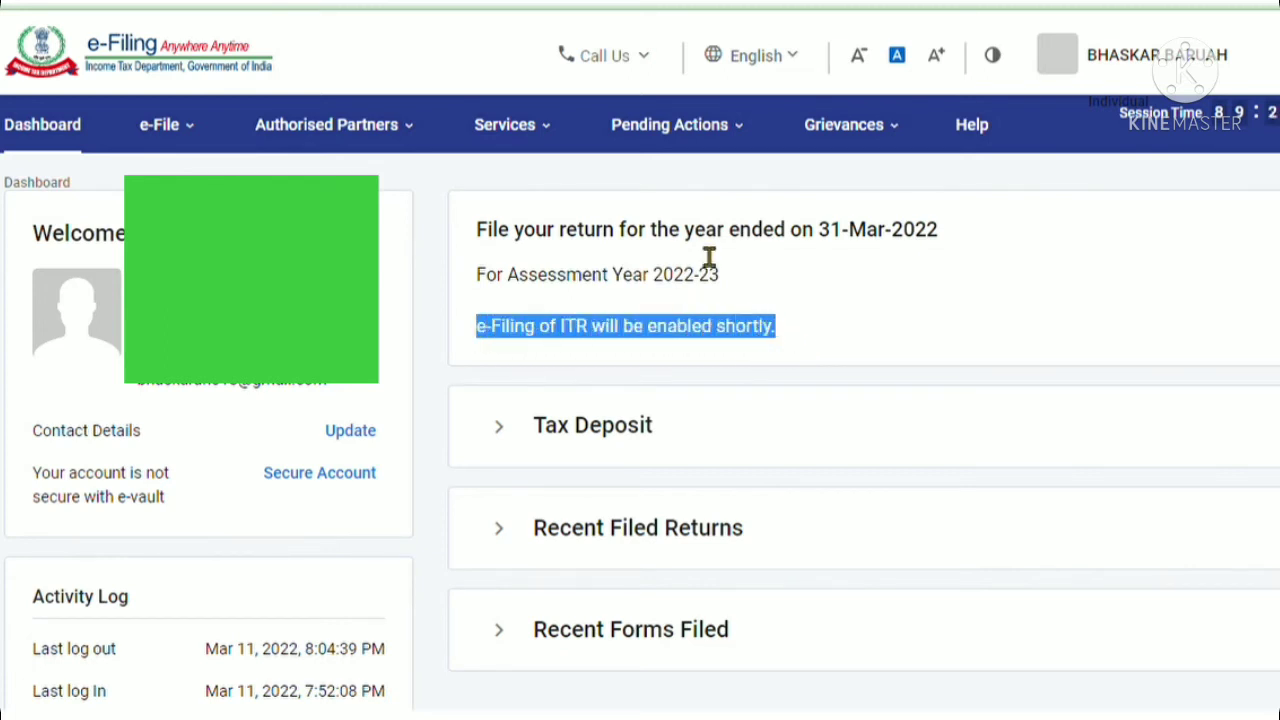
pyautogui.moveTo(509, 252); pyautogui.dragTo(965, 240)
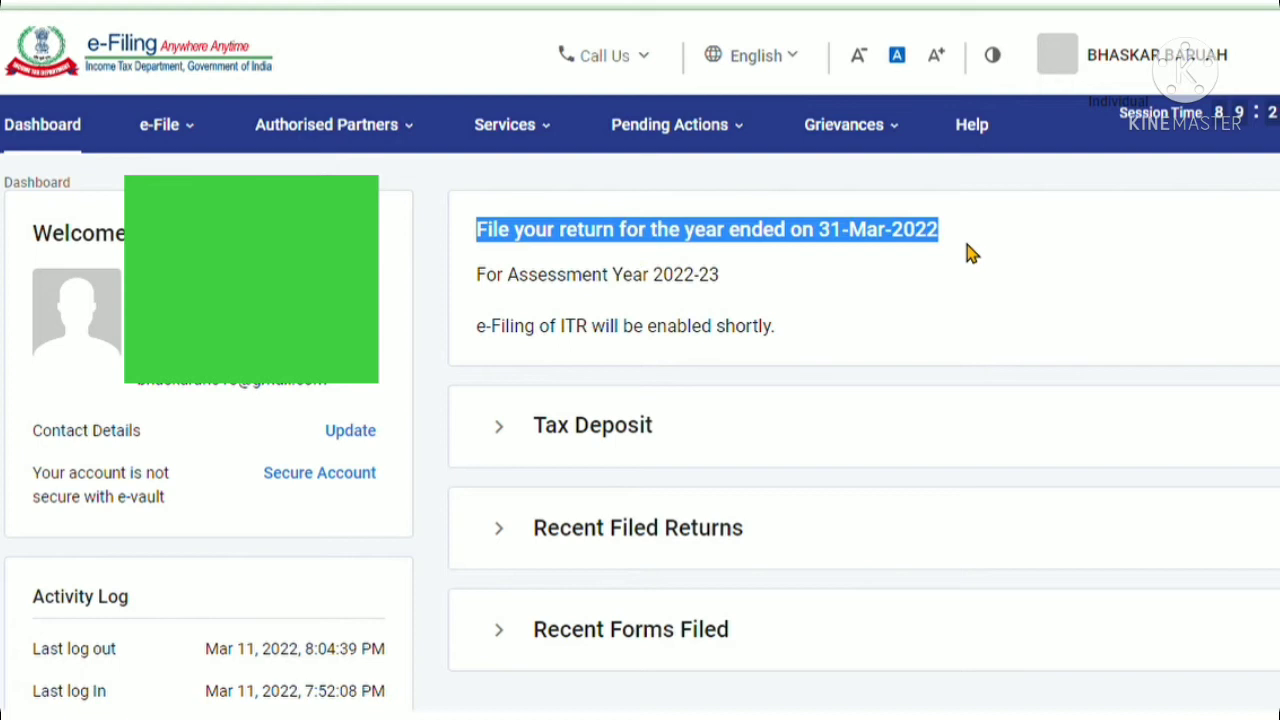
pyautogui.click(574, 354)
pyautogui.moveTo(477, 277); pyautogui.dragTo(840, 287)
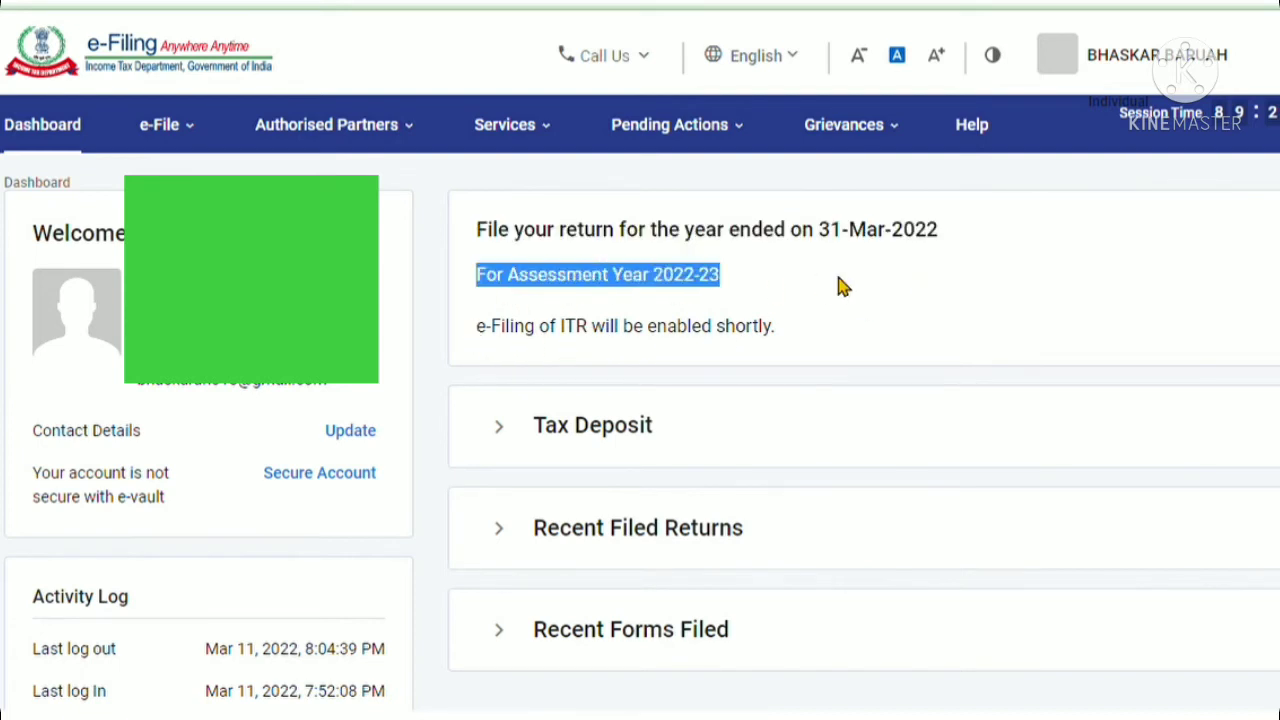
pyautogui.click(818, 363)
pyautogui.moveTo(477, 330); pyautogui.dragTo(818, 342)
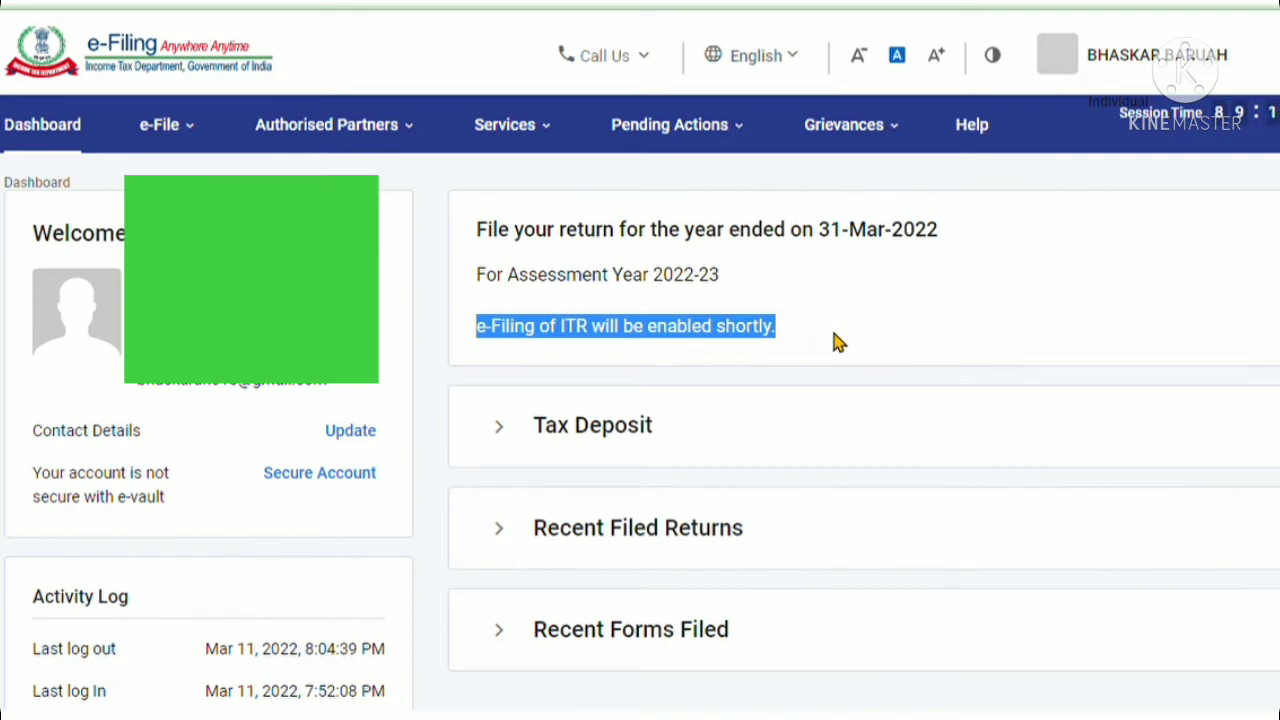
# Step: Look through the e-File, Authorised Partners and Services options and open View/Download E-PAN
pyautogui.moveTo(206, 137)
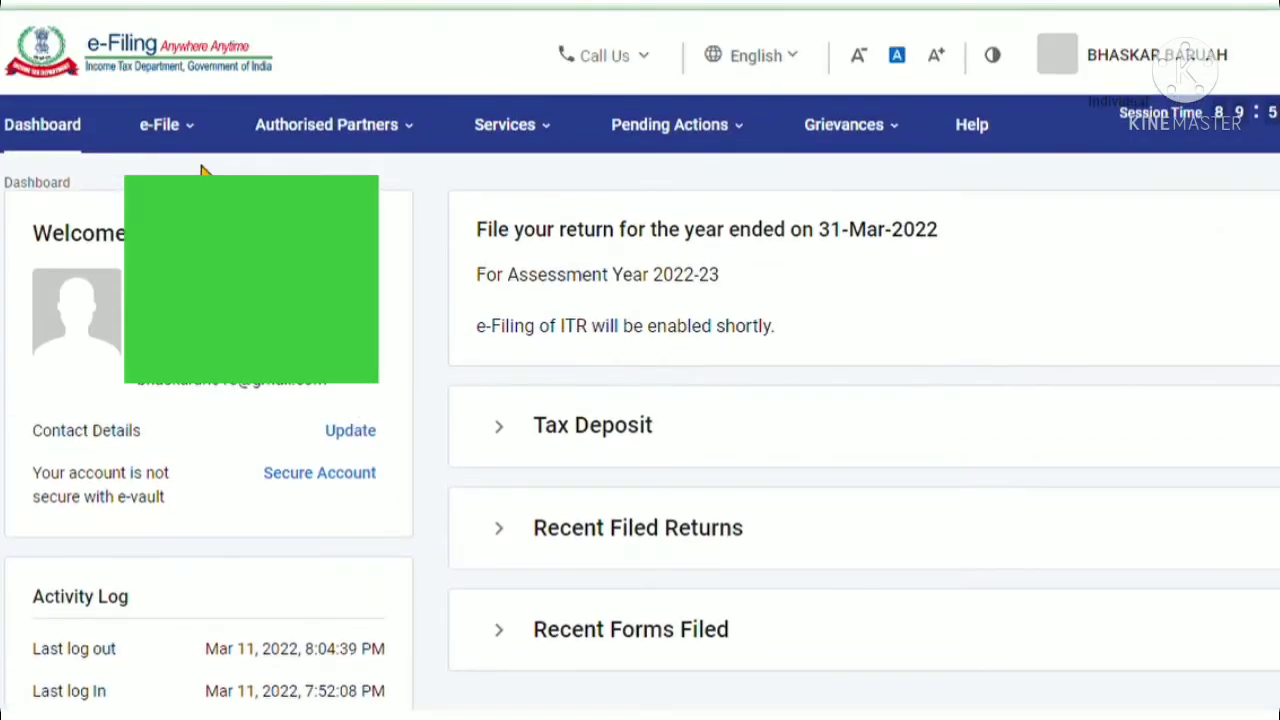
pyautogui.moveTo(183, 133)
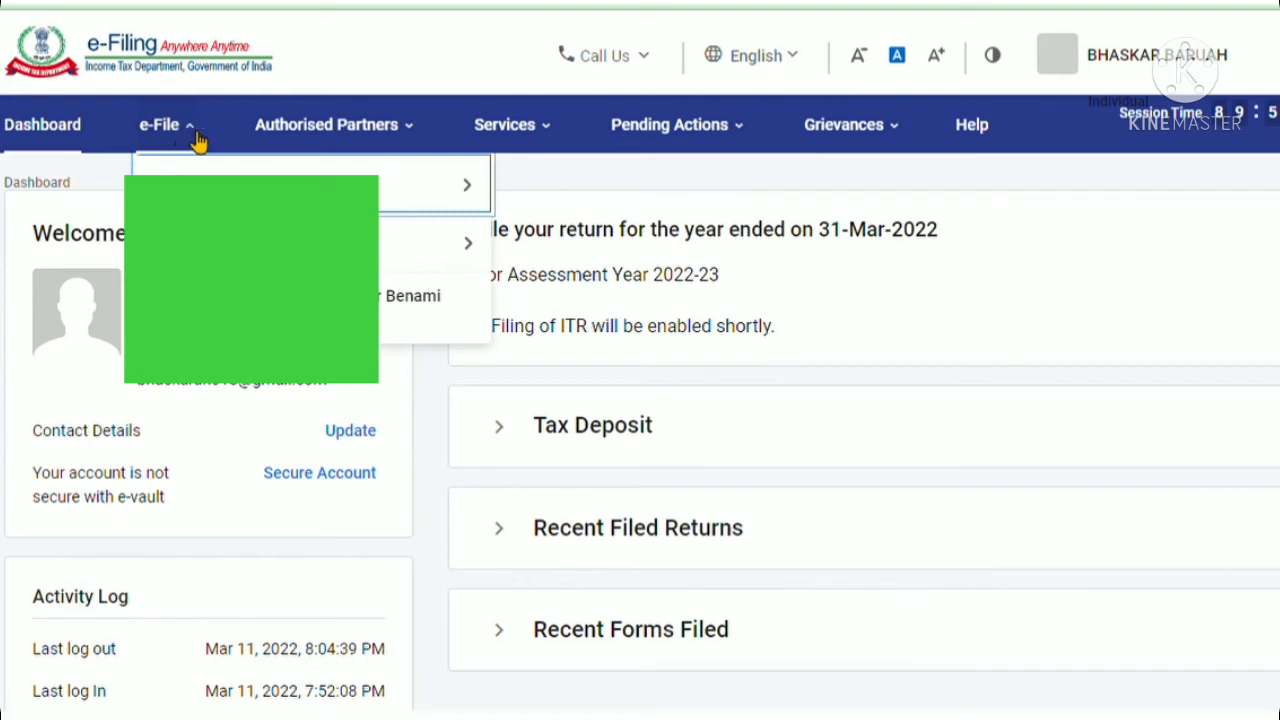
pyautogui.moveTo(370, 147)
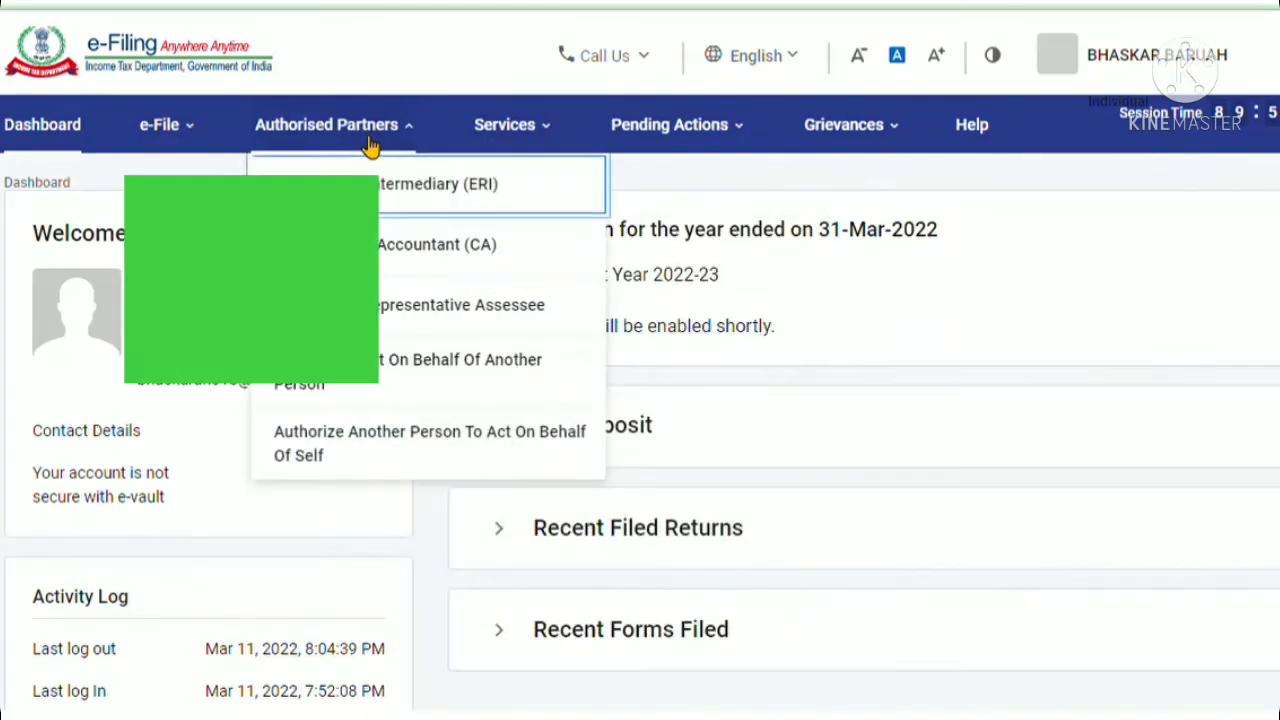
pyautogui.moveTo(537, 145)
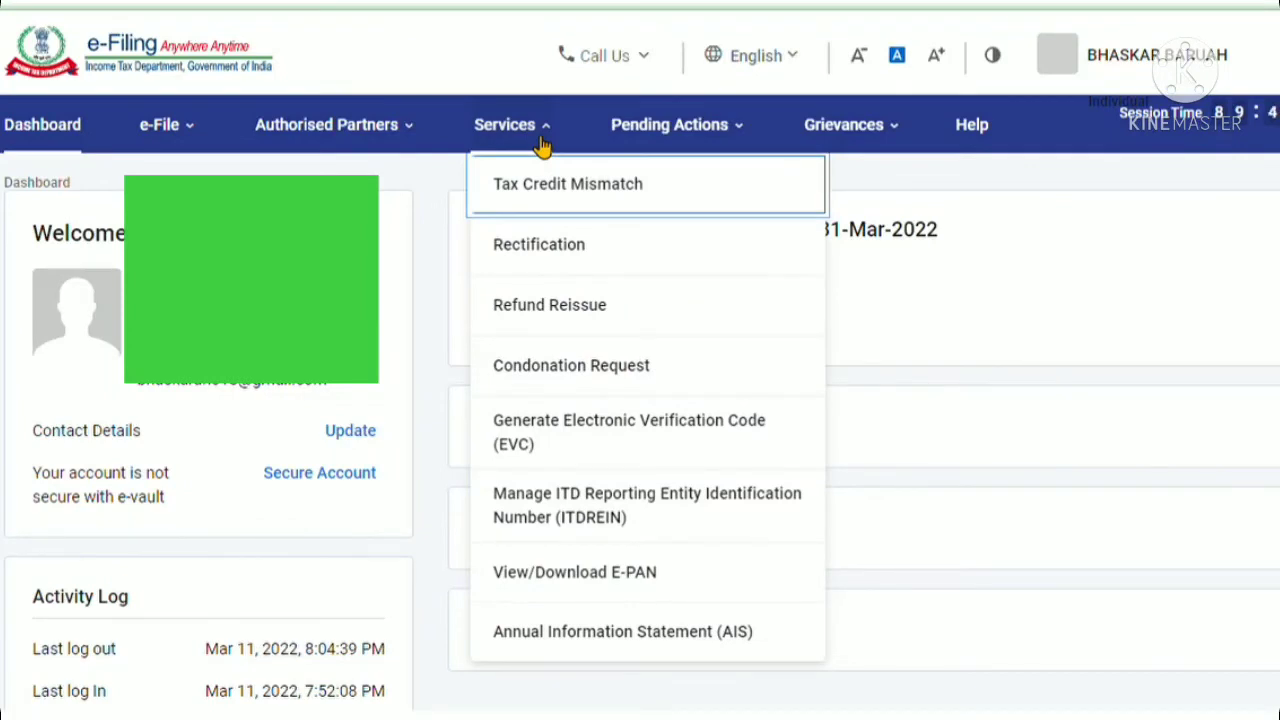
pyautogui.click(549, 585)
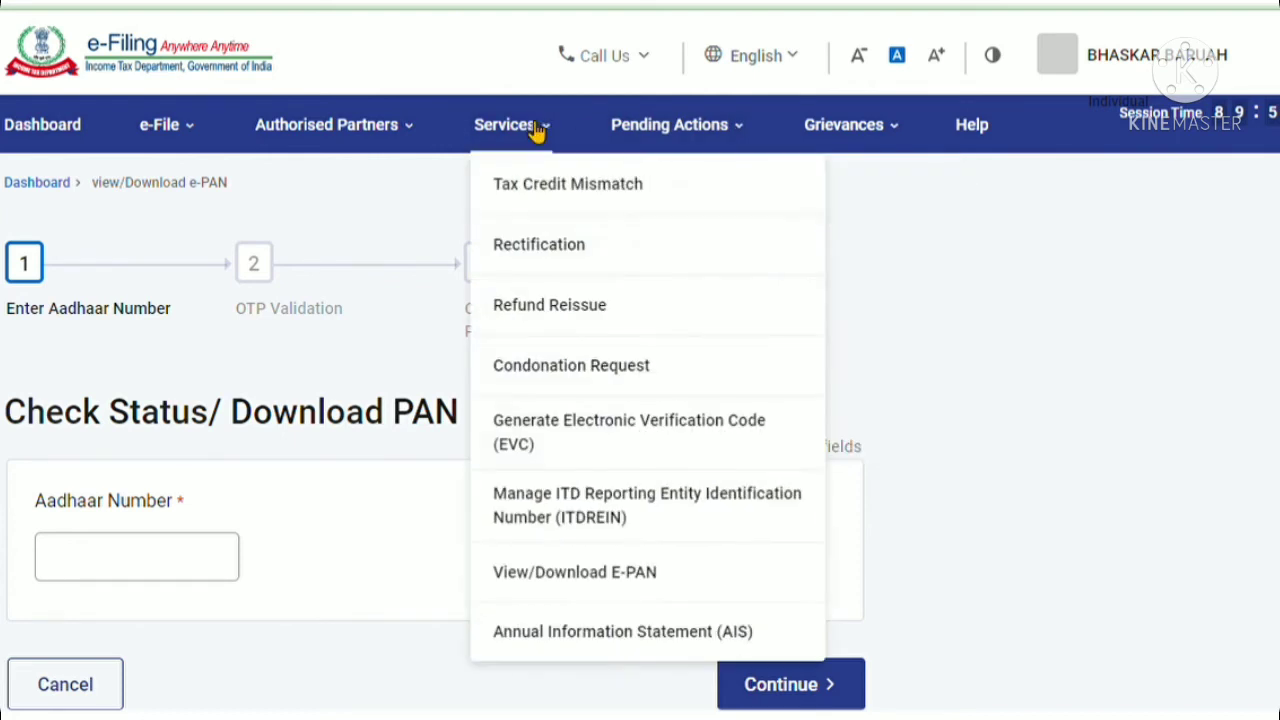
# Step: Open the Annual Information Statement (AIS) service, proceed to the Compliance Portal and look over the AIS instructions
pyautogui.moveTo(693, 137)
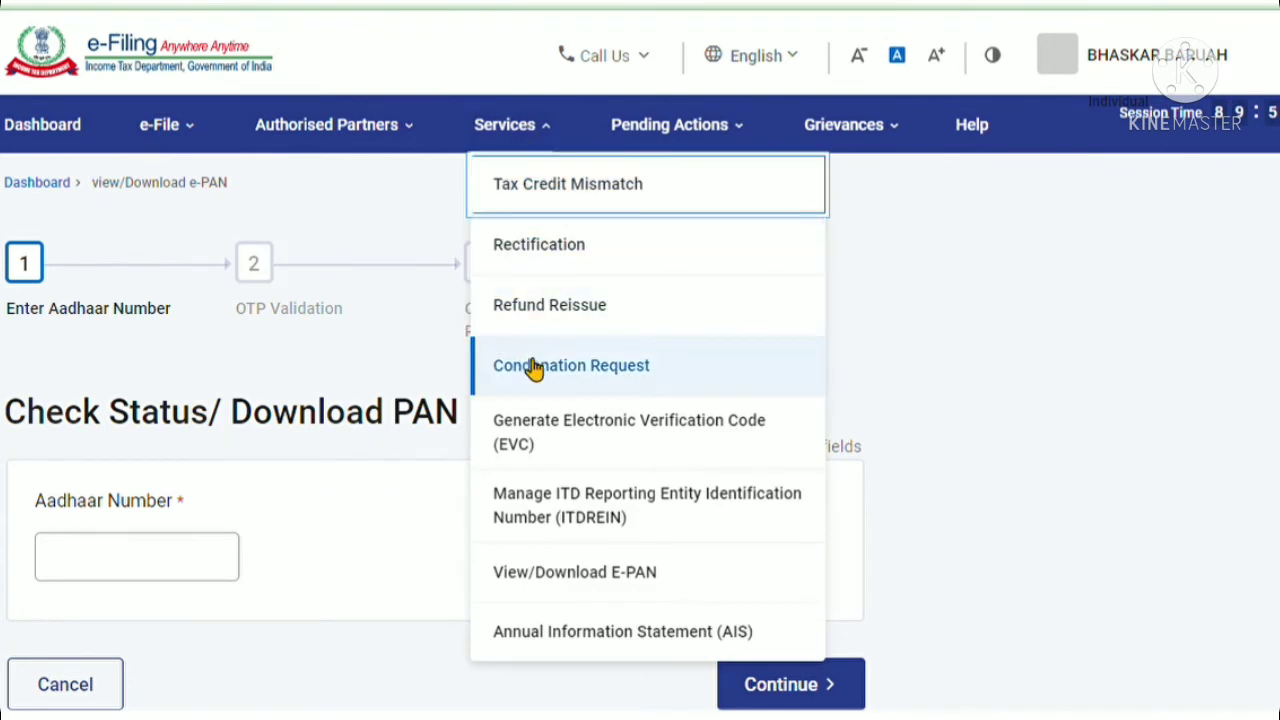
pyautogui.click(574, 644)
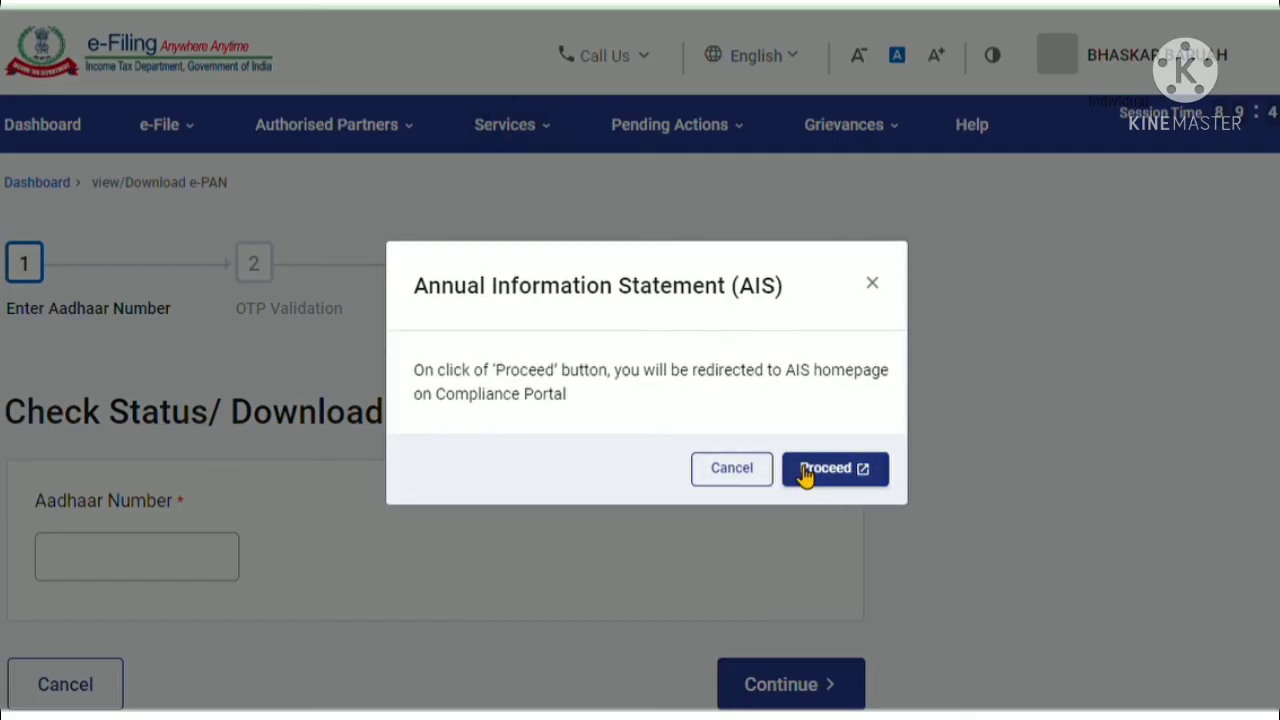
pyautogui.click(857, 474)
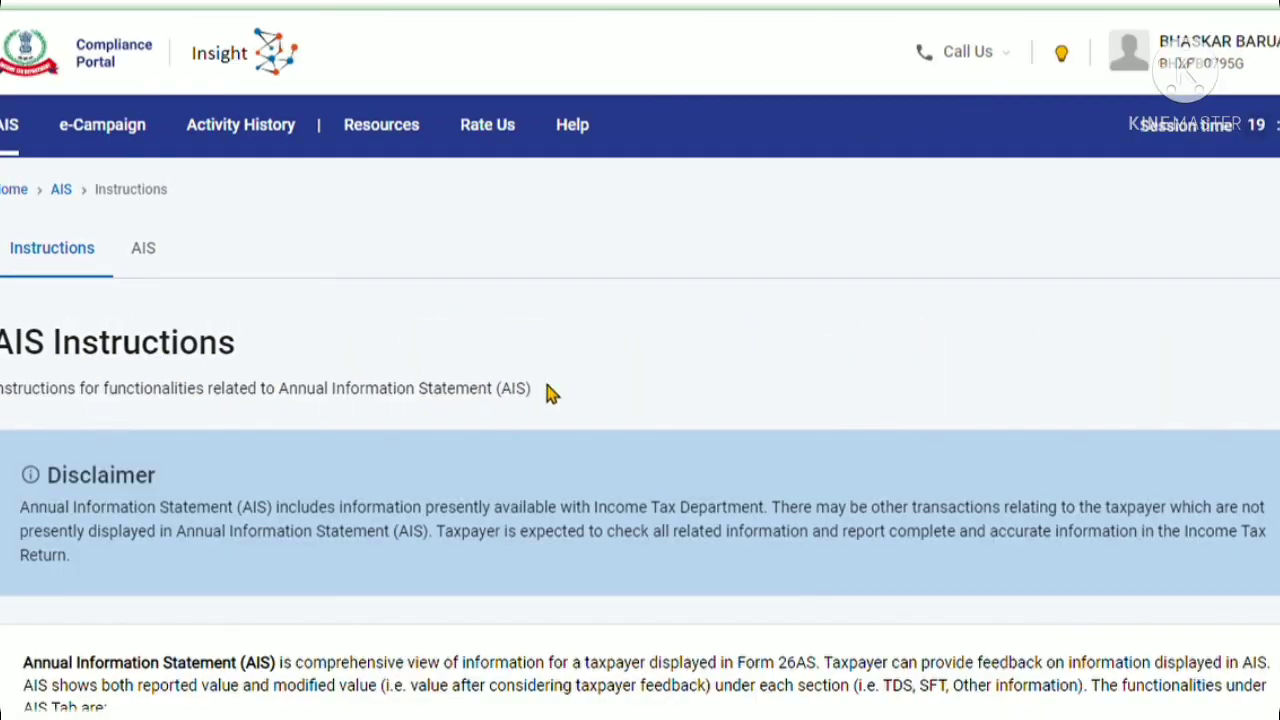
pyautogui.scroll(-7, 585, 398)
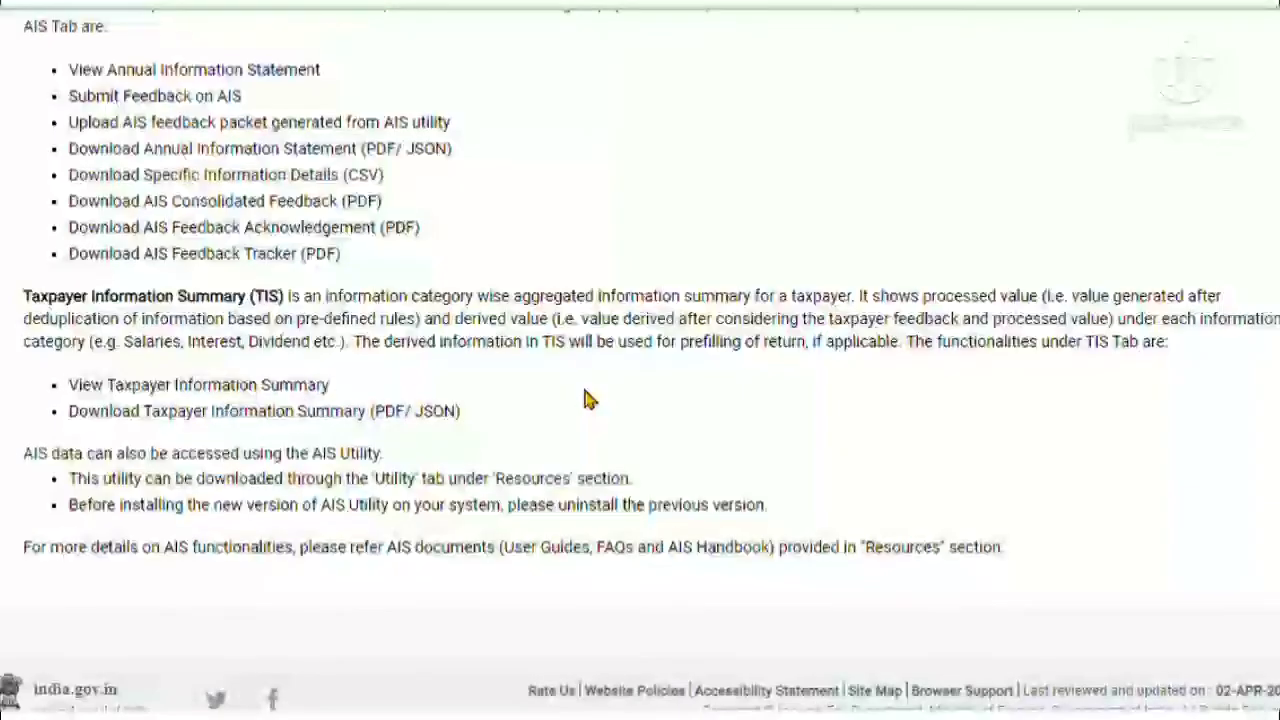
pyautogui.scroll(7, 586, 398)
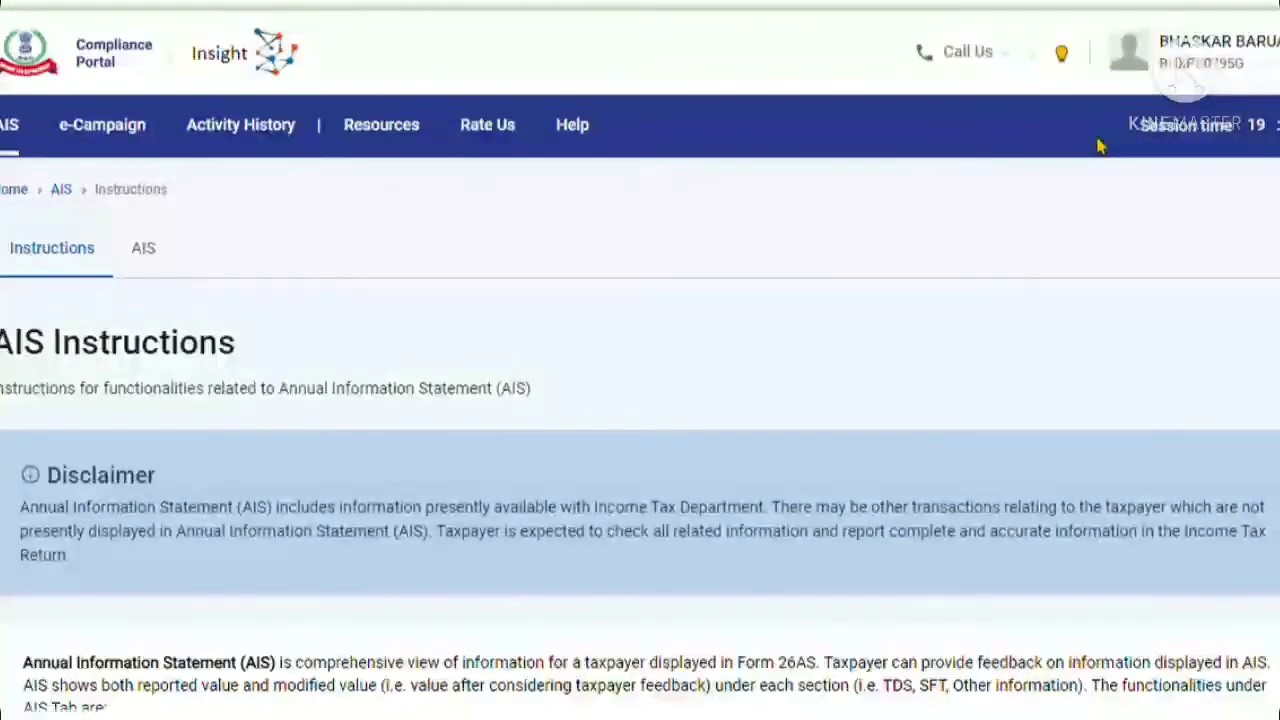